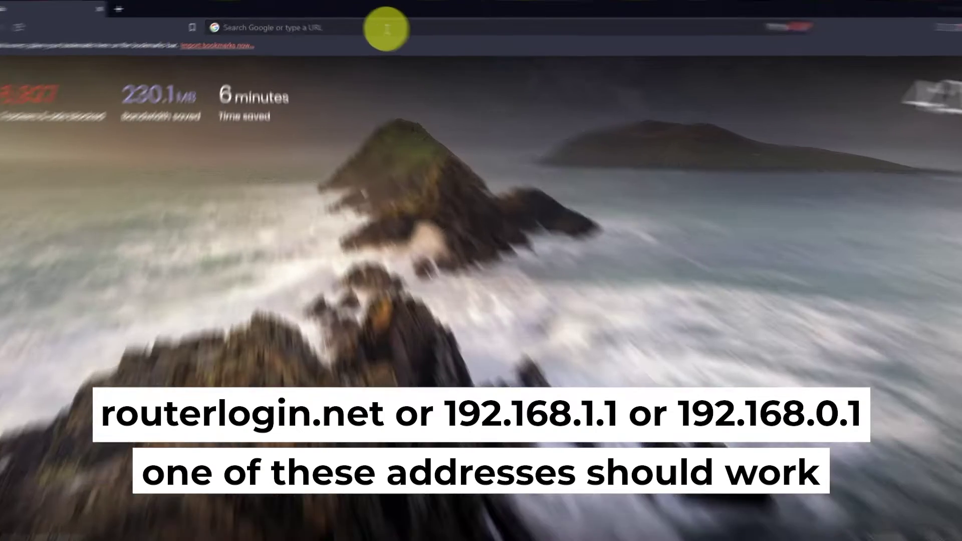
# Load the router's setup page at 192.168.1.1 and accept the NETGEAR terms.
pyautogui.click(386, 29)
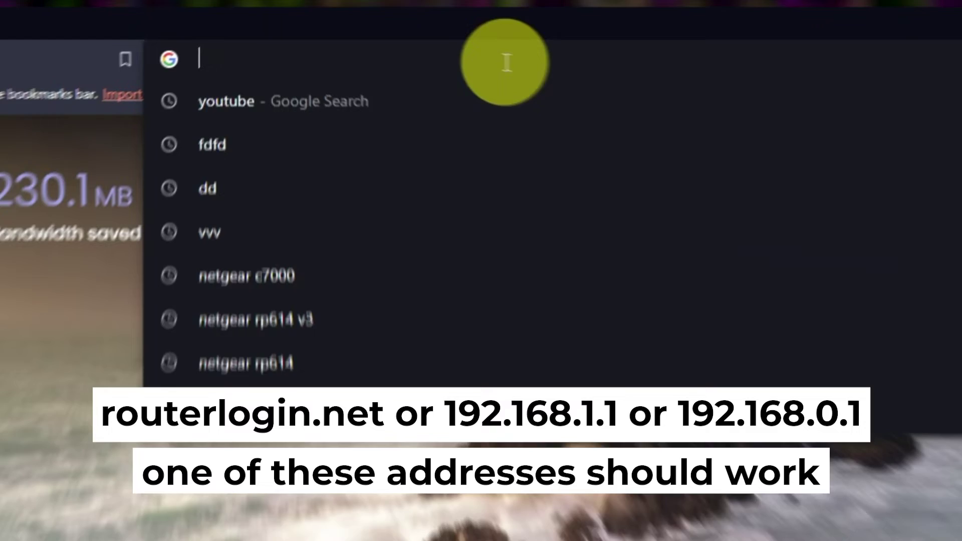
pyautogui.write('192.168.1.')
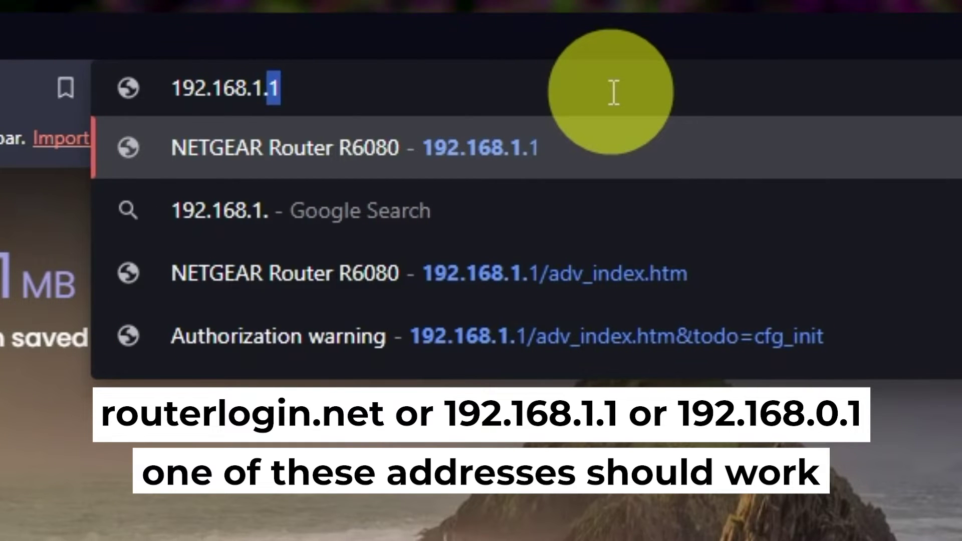
pyautogui.write('1')
pyautogui.press('Return')
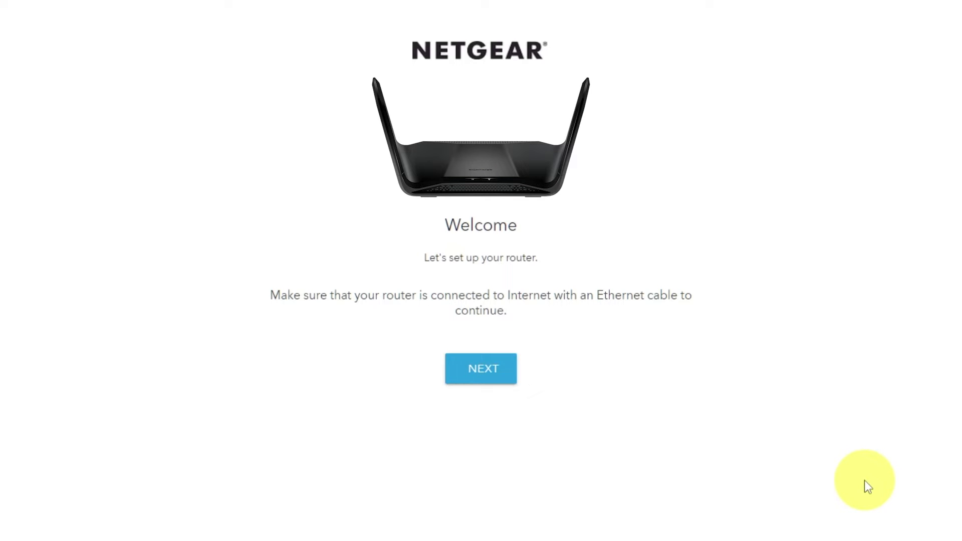
# Advance past the Welcome and Internet detected screens to Admin Account Settings.
pyautogui.click(500, 377)
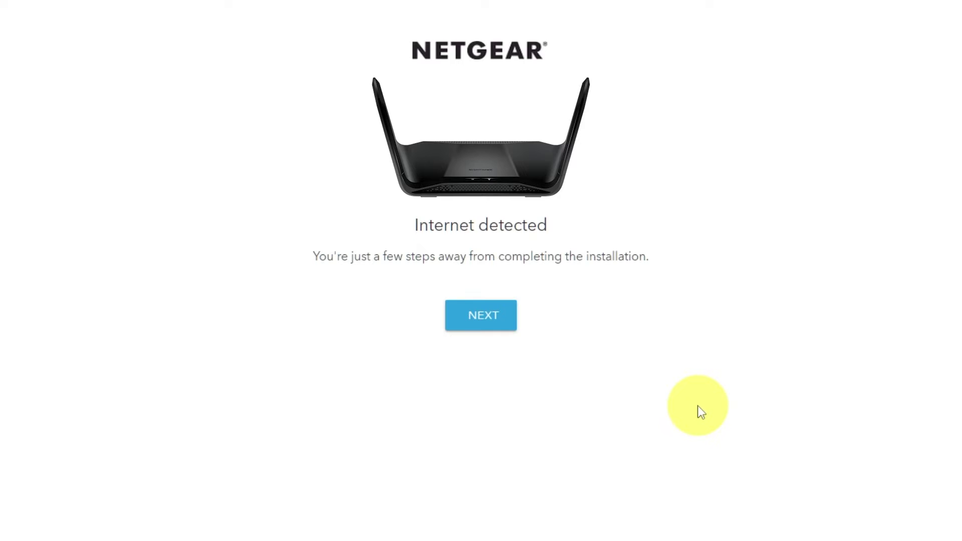
pyautogui.click(484, 330)
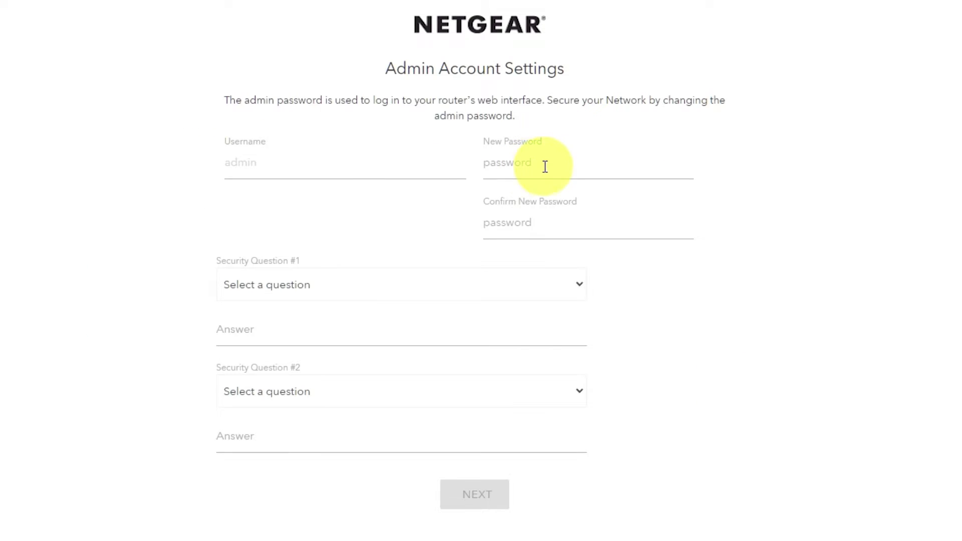
# Enter and confirm a new admin password.
pyautogui.click(546, 166)
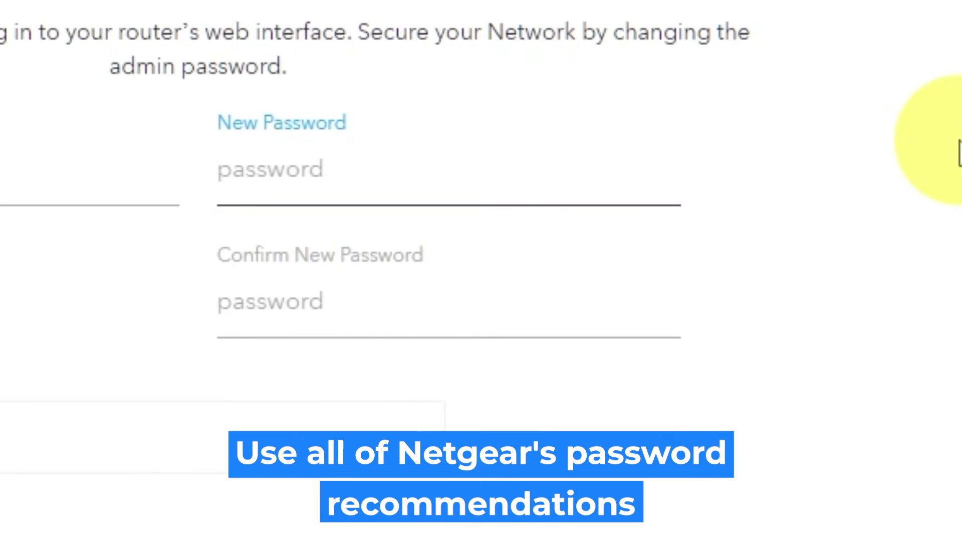
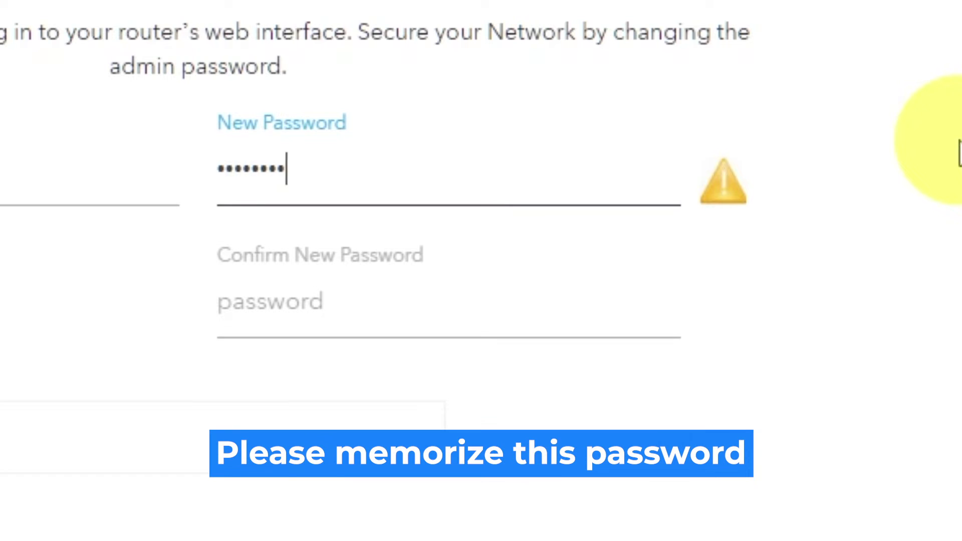
pyautogui.click(581, 301)
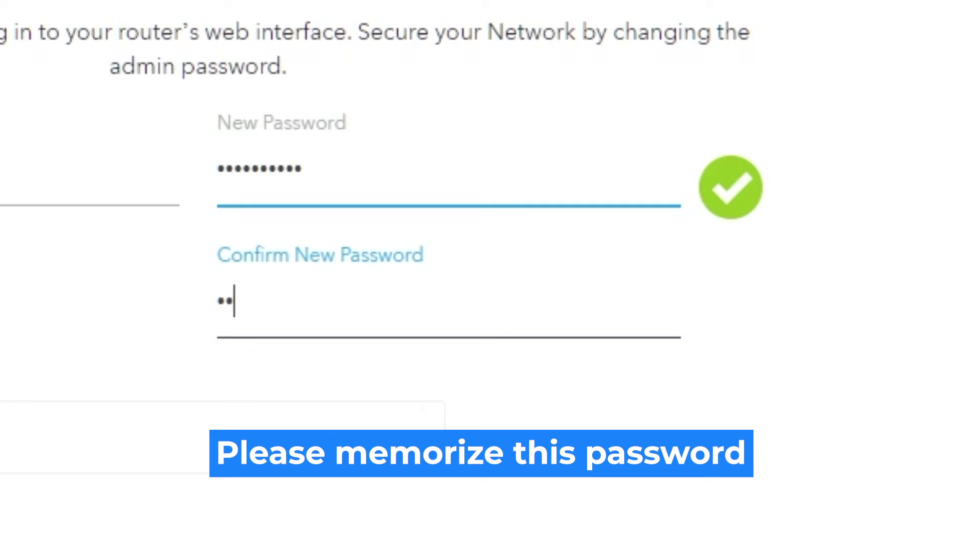
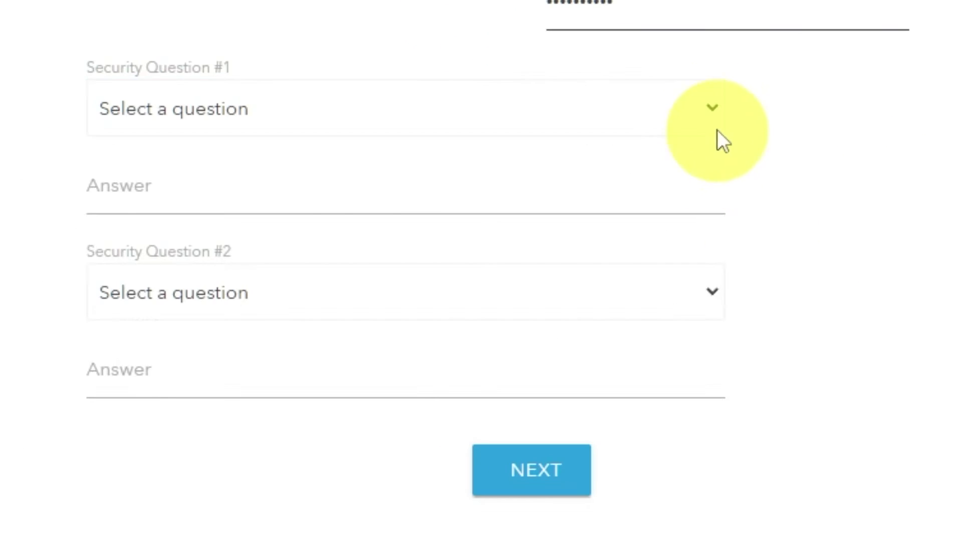
# Answer the first NETGEAR product and best friend's first name security questions.
pyautogui.click(713, 110)
pyautogui.click(651, 177)
pyautogui.click(585, 196)
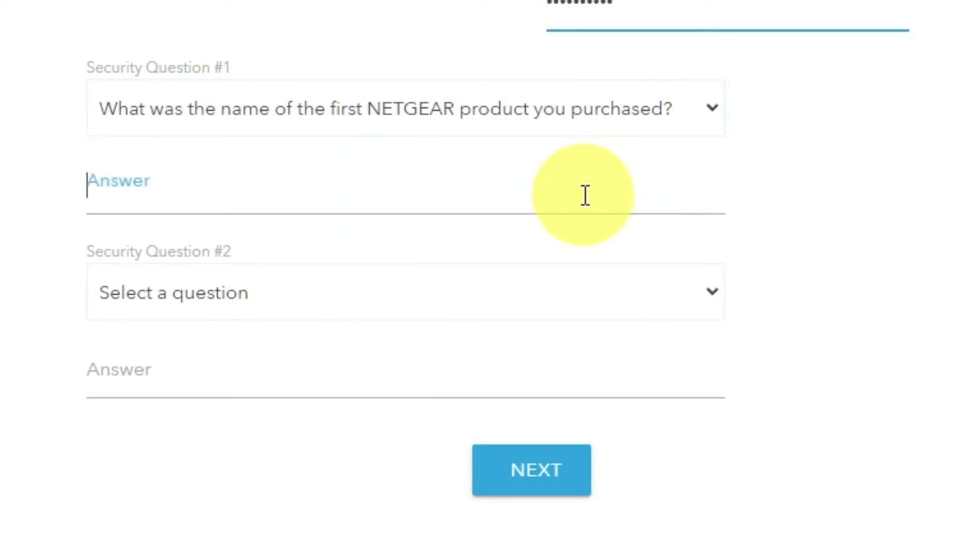
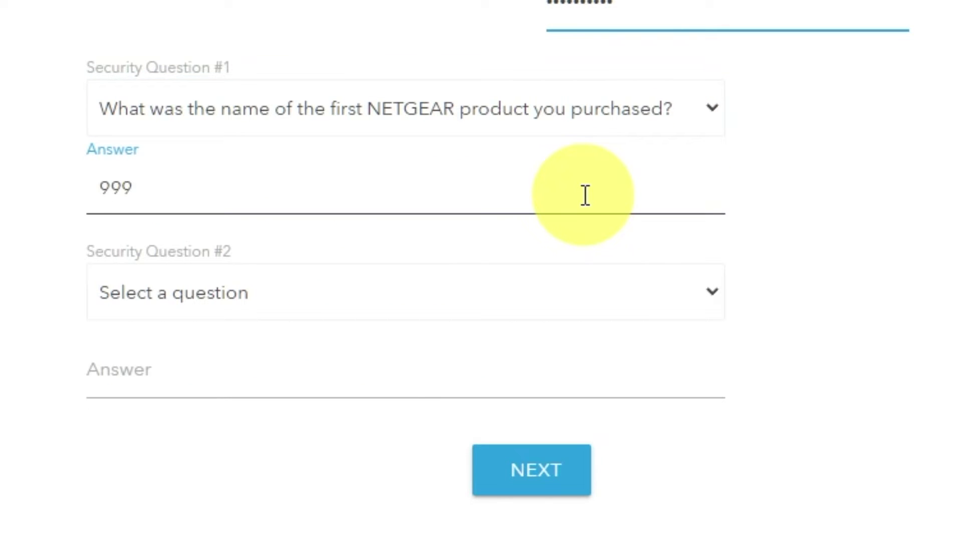
pyautogui.click(712, 295)
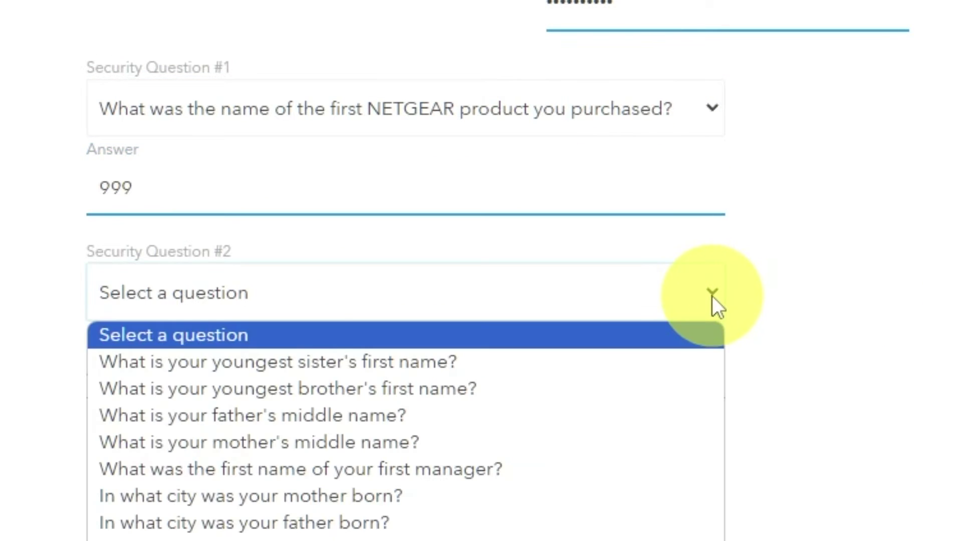
pyautogui.click(388, 538)
pyautogui.click(353, 385)
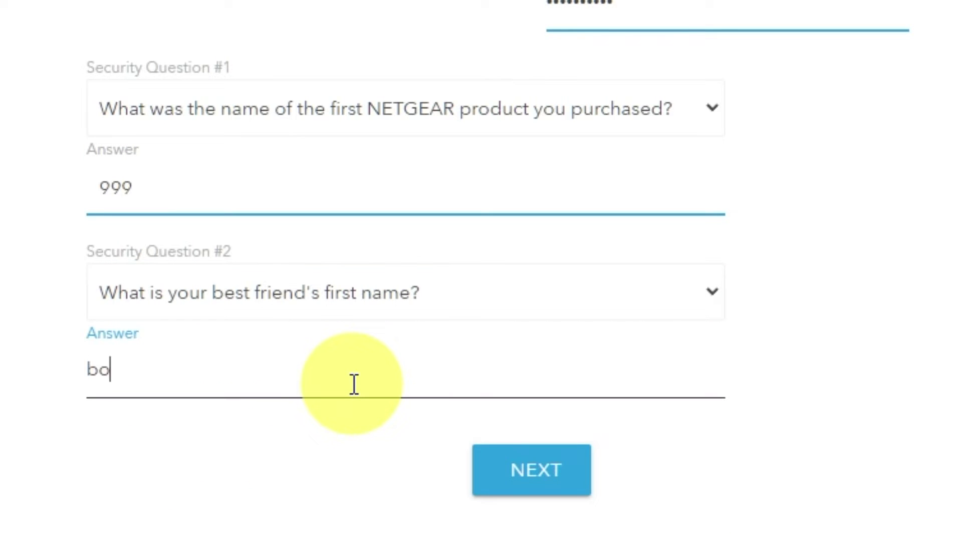
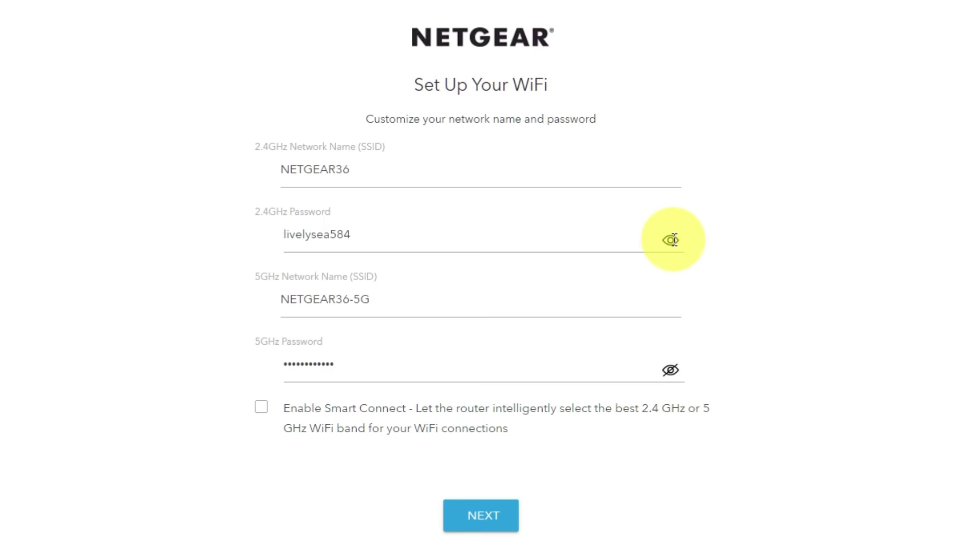
# Review the NETGEAR36 SSIDs and Wi-Fi passwords and save them to reach Configuration Complete.
pyautogui.click(670, 370)
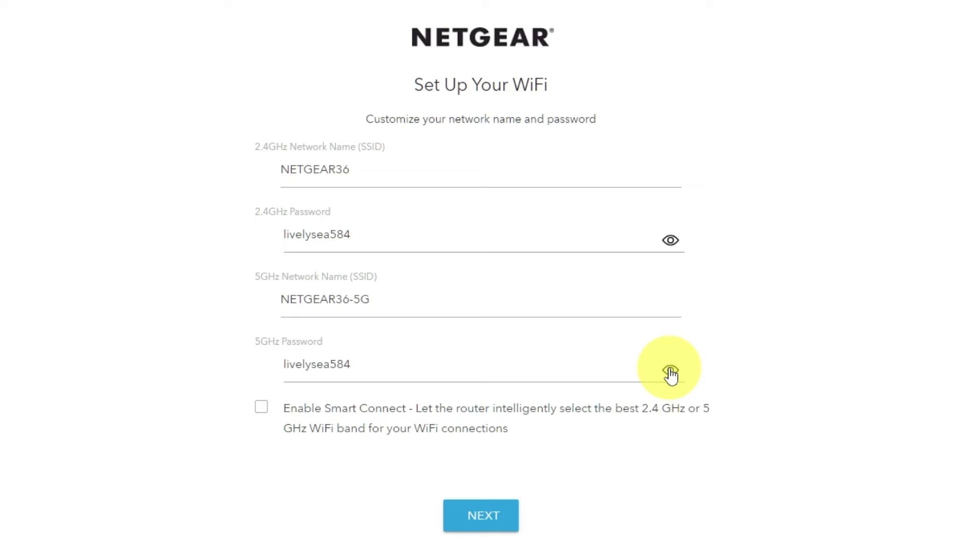
pyautogui.click(671, 373)
pyautogui.click(670, 240)
pyautogui.click(329, 172)
pyautogui.click(362, 302)
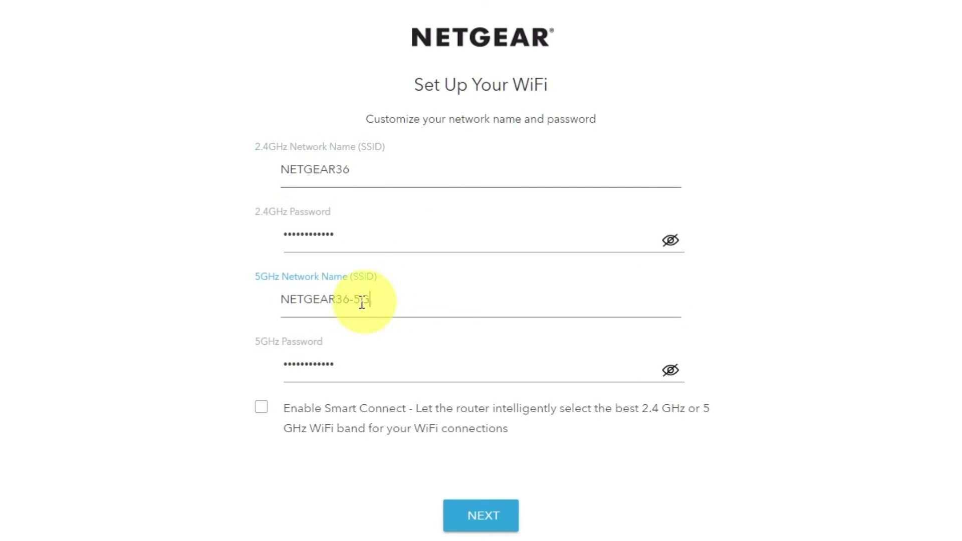
pyautogui.moveTo(327, 300); pyautogui.dragTo(396, 365)
pyautogui.moveTo(307, 365); pyautogui.dragTo(371, 366)
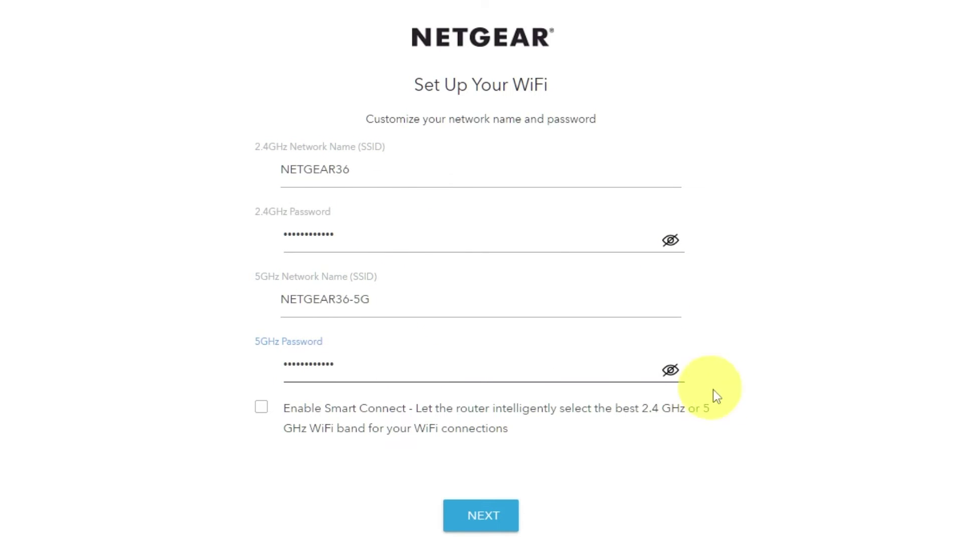
pyautogui.click(492, 516)
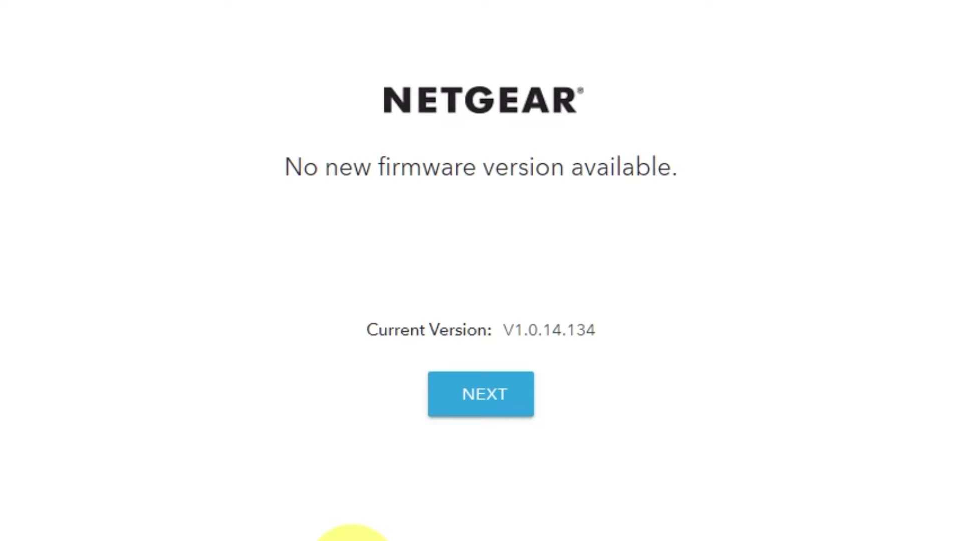
# Continue past the firmware check and dismiss the Register Product form.
pyautogui.click(497, 407)
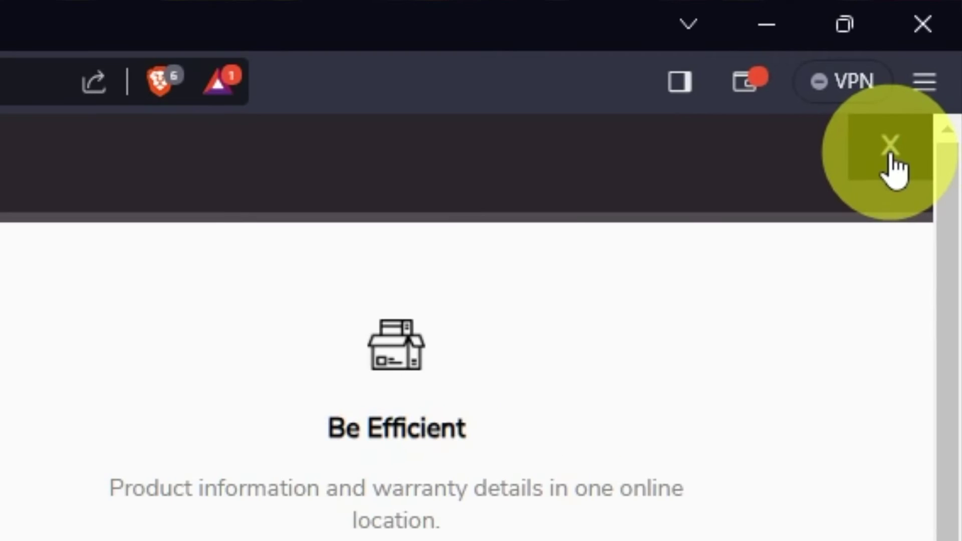
pyautogui.click(894, 139)
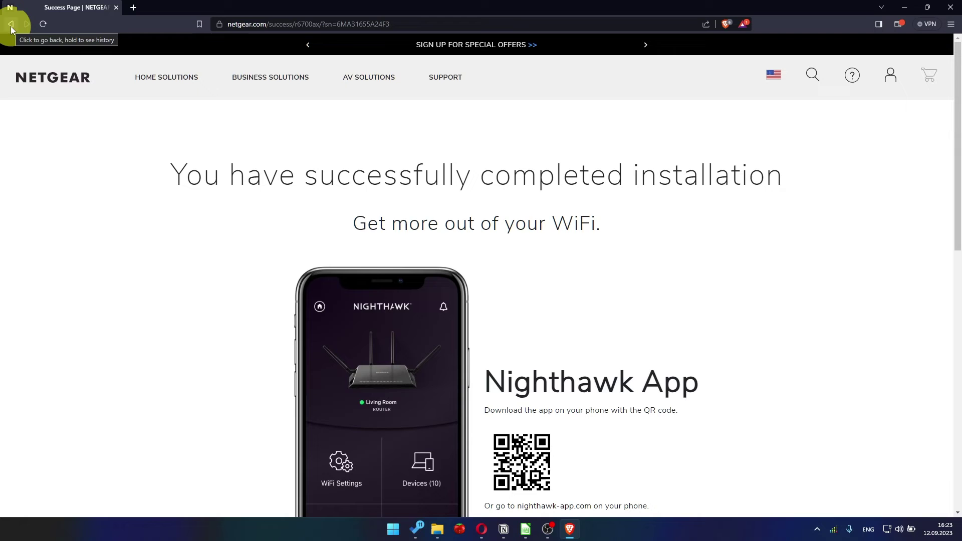
# Go to 192.168.1.1 and sign in as admin to reach the router dashboard.
pyautogui.click(236, 25)
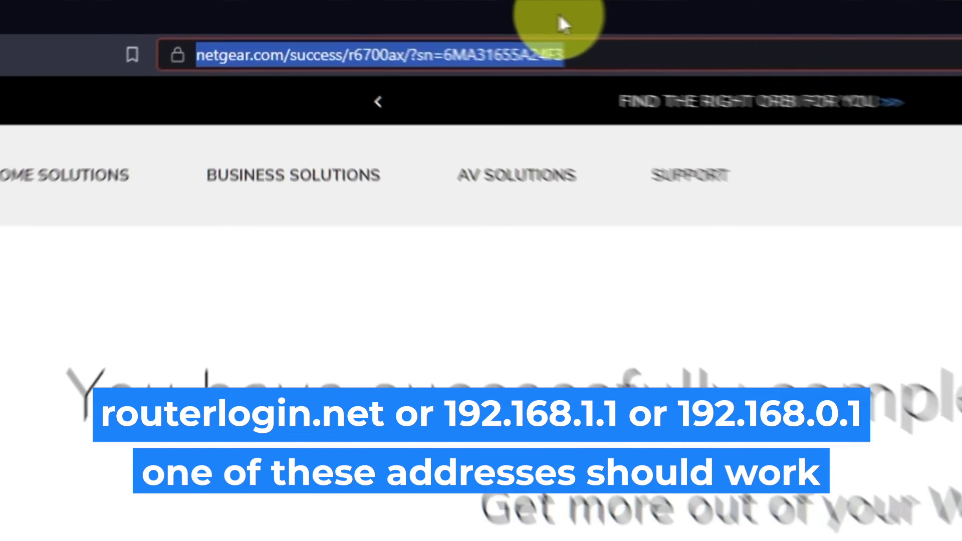
pyautogui.press('BackSpace')
pyautogui.write('192.168')
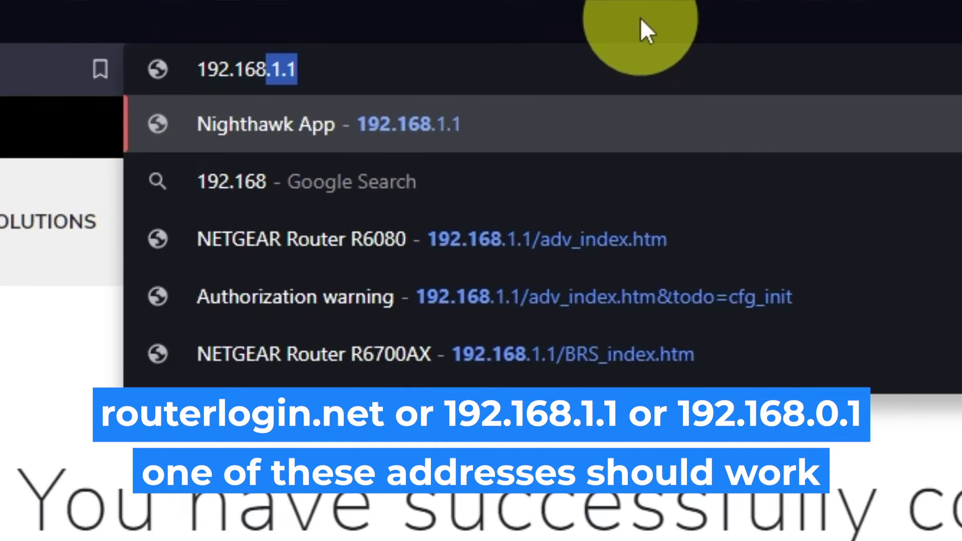
pyautogui.write('.1.1')
pyautogui.press('Return')
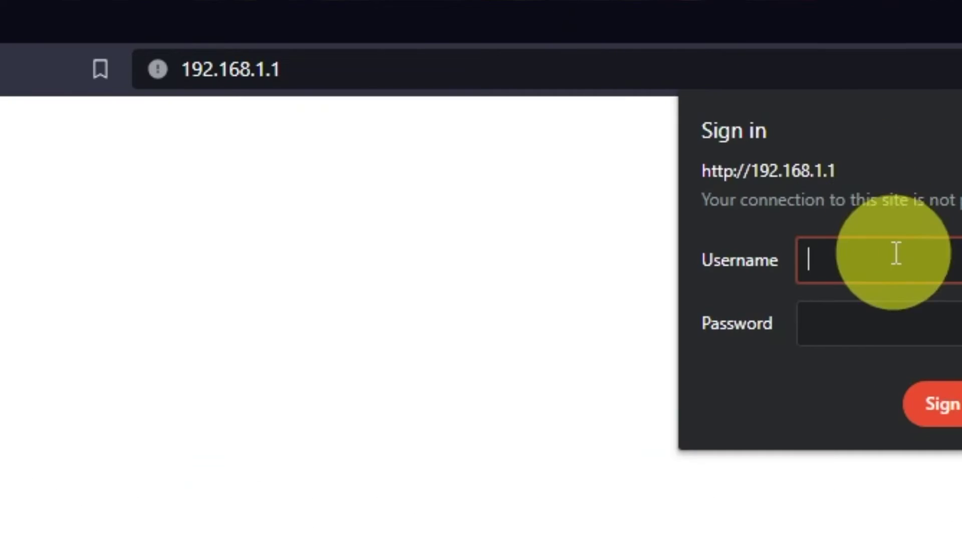
pyautogui.write('admin')
pyautogui.press('Tab')
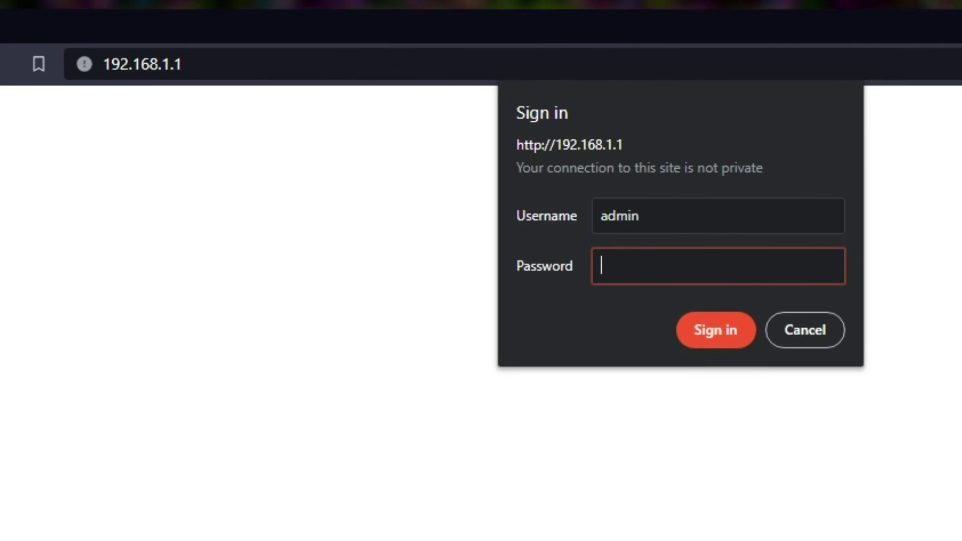
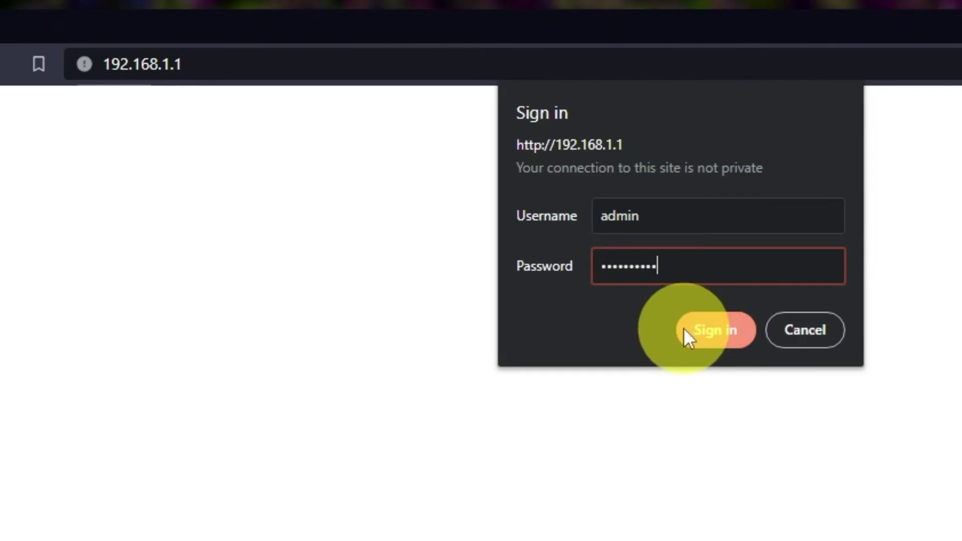
pyautogui.click(685, 330)
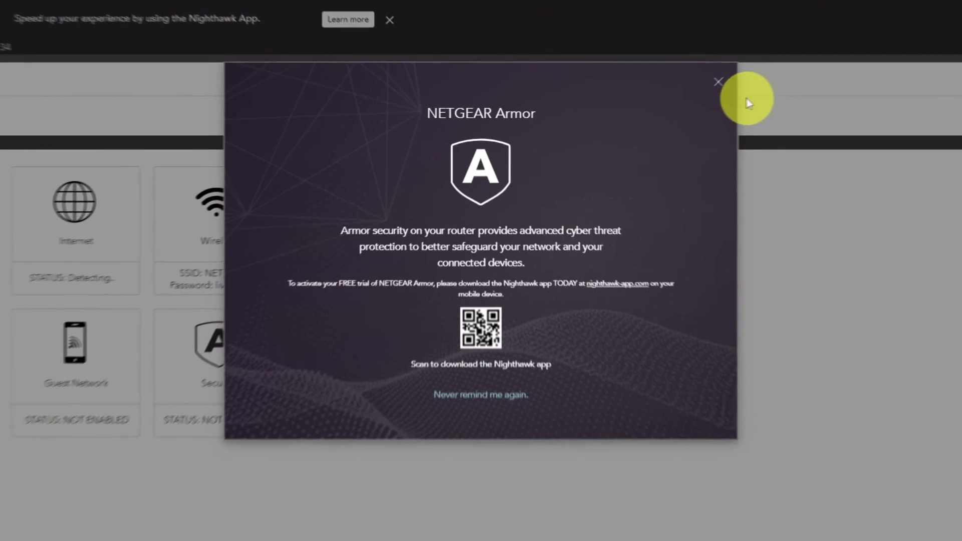
# Dismiss the NETGEAR Armor promotion and view the interface language list, leaving Auto.
pyautogui.click(760, 70)
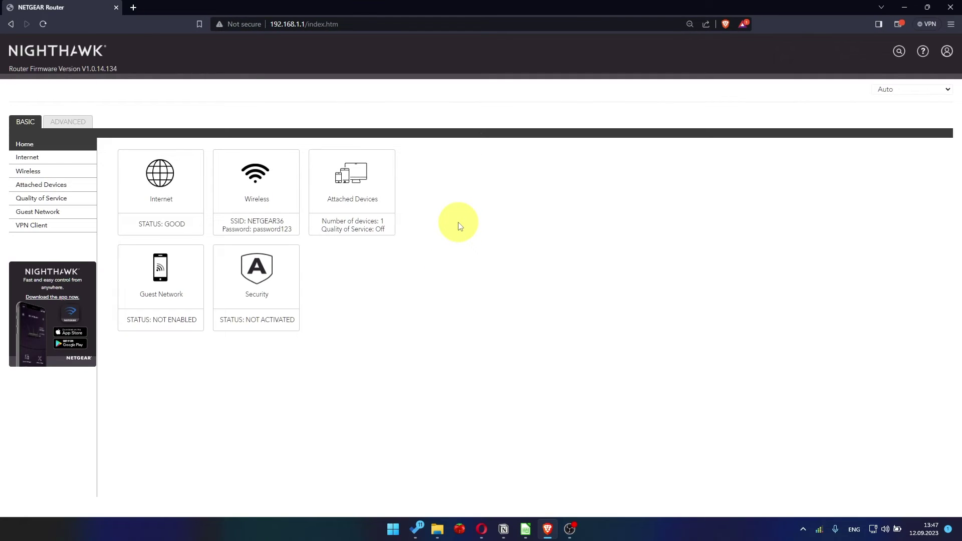
pyautogui.click(909, 91)
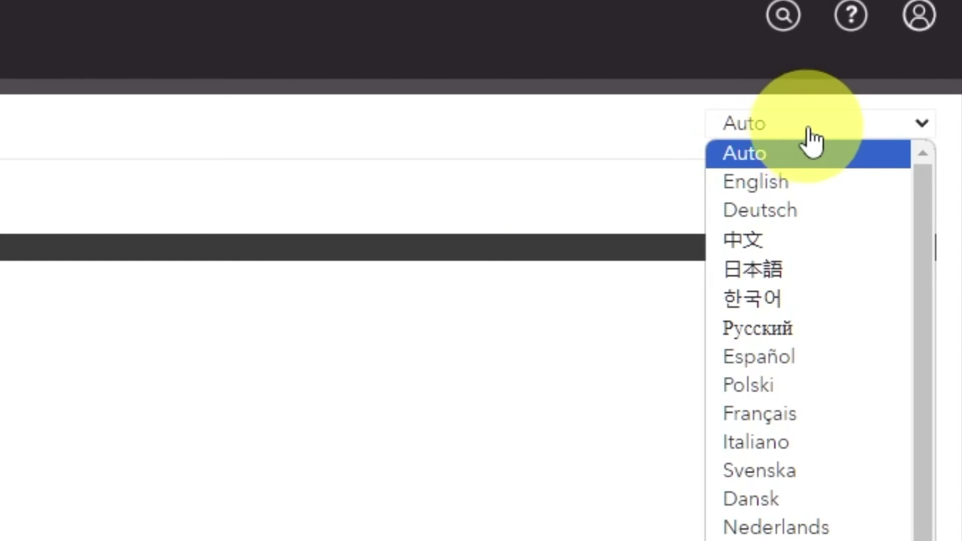
pyautogui.scroll(-2, 815, 371)
pyautogui.scroll(2, 802, 461)
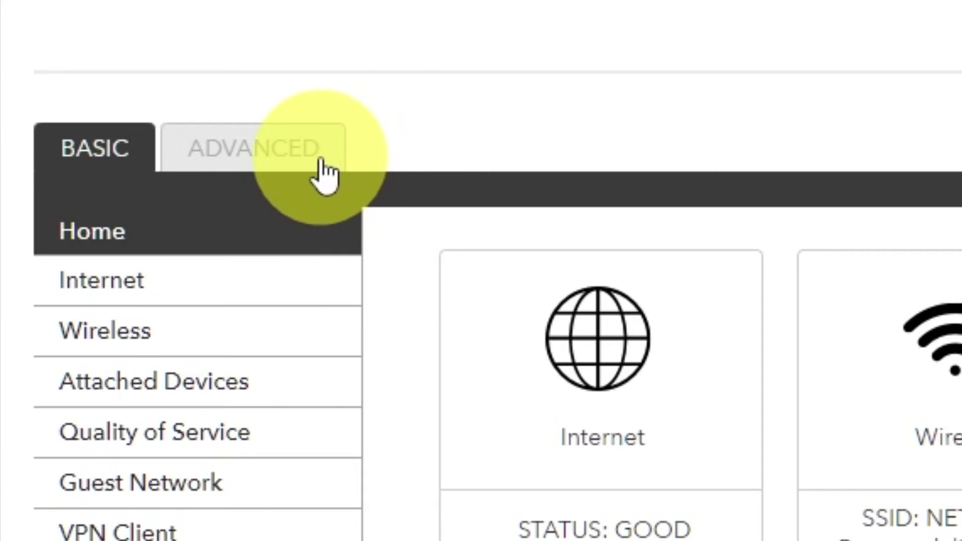
# Go to the ADVANCED settings and launch the Setup Wizard.
pyautogui.click(325, 175)
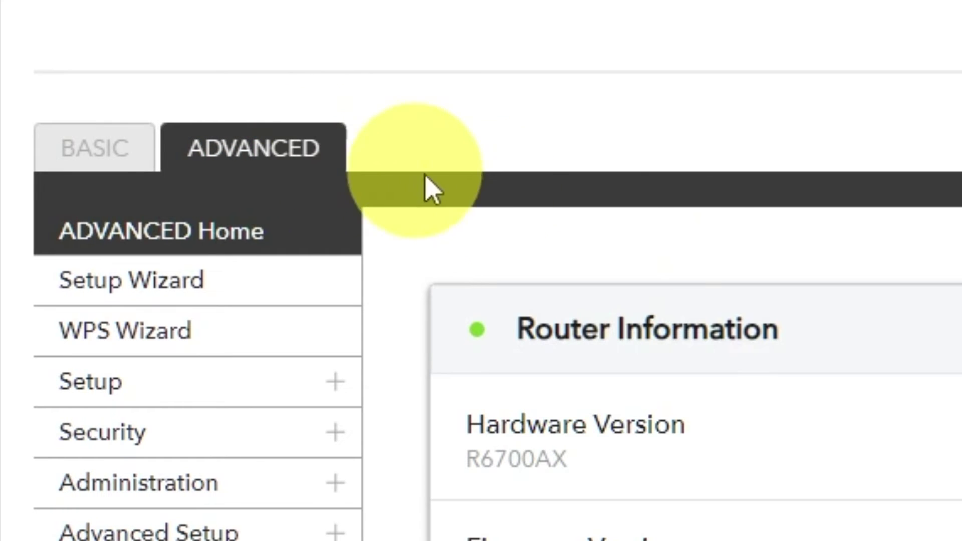
pyautogui.click(279, 304)
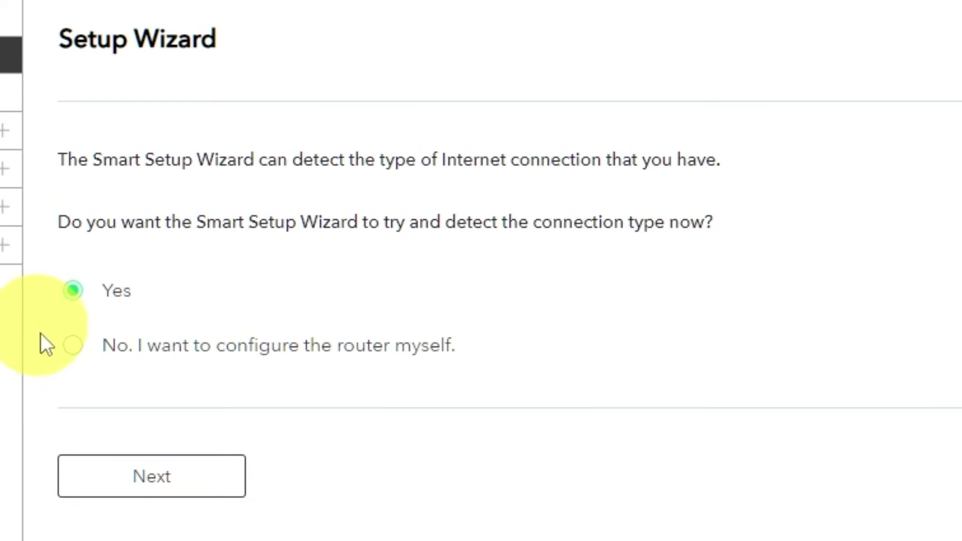
# Choose 'No. I want to configure the router myself.' to reach Internet Setup.
pyautogui.click(72, 347)
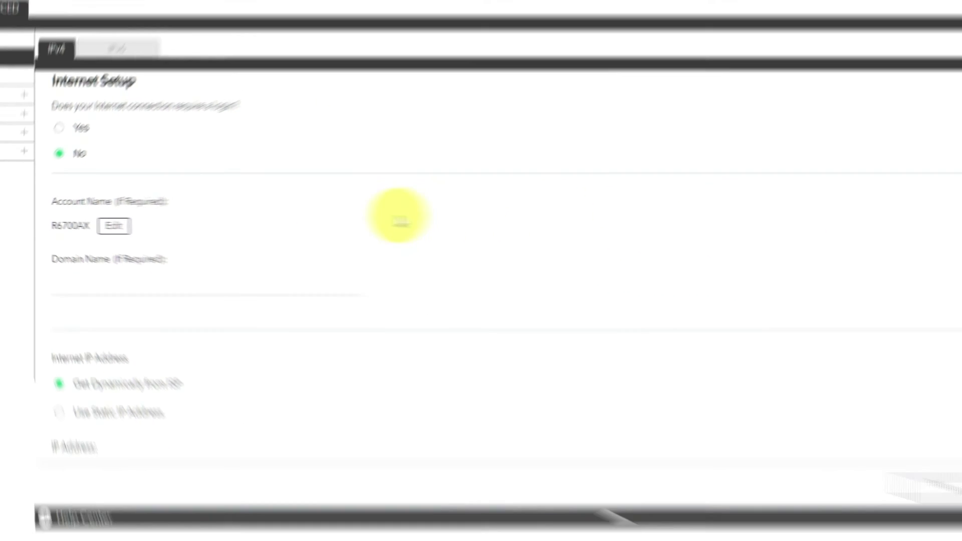
pyautogui.scroll(-1, 311, 216)
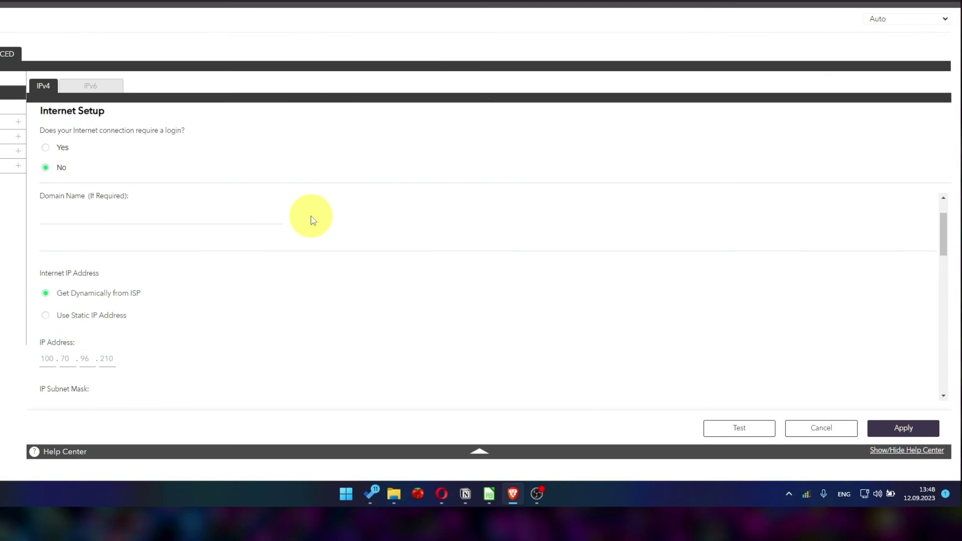
pyautogui.scroll(-1, 312, 219)
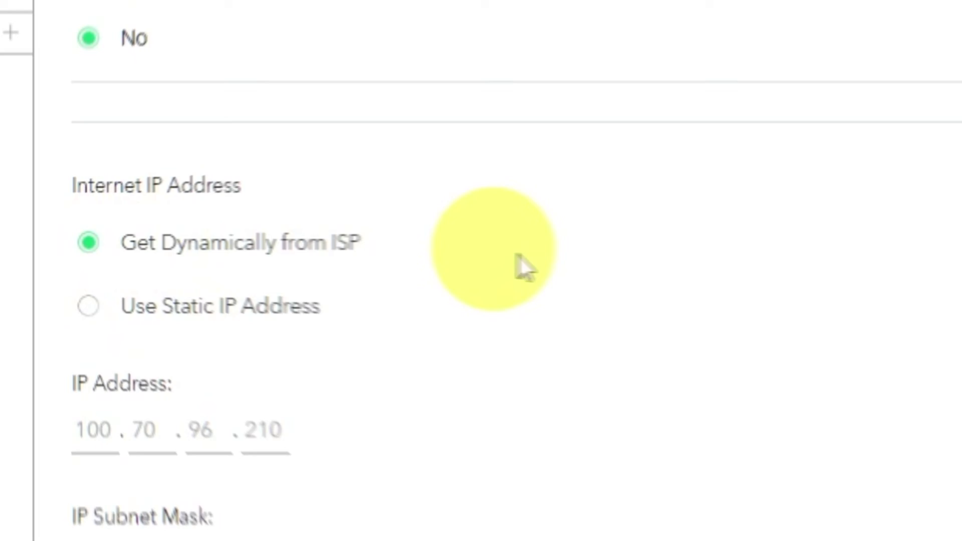
pyautogui.scroll(-1, 242, 252)
pyautogui.scroll(-2, 243, 251)
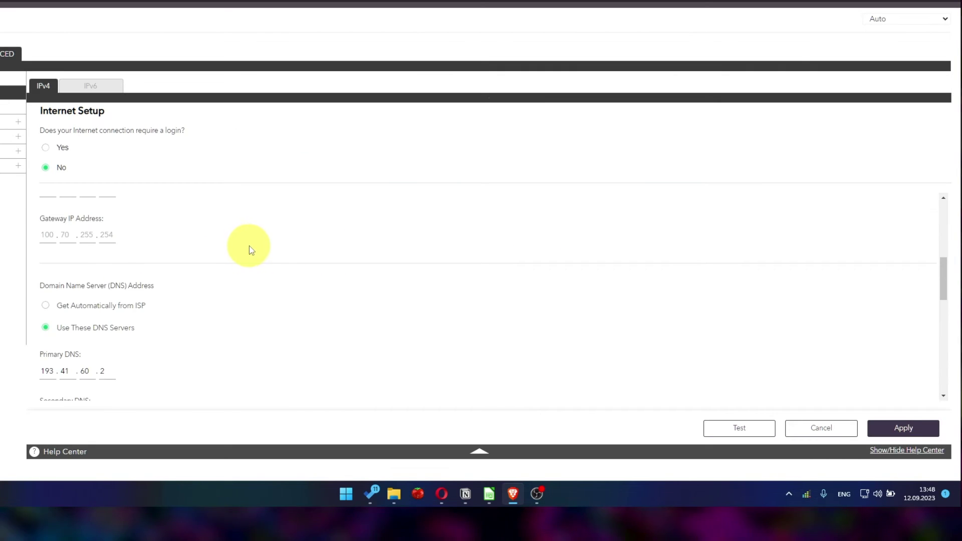
pyautogui.scroll(-1, 245, 251)
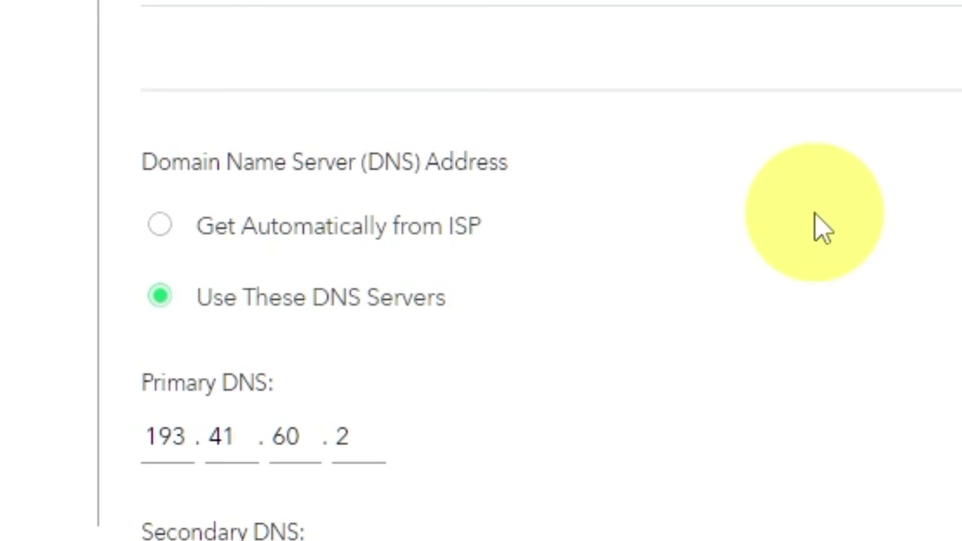
# Set DNS Address to Get Automatically from ISP, keeping the dynamic IP address.
pyautogui.click(160, 225)
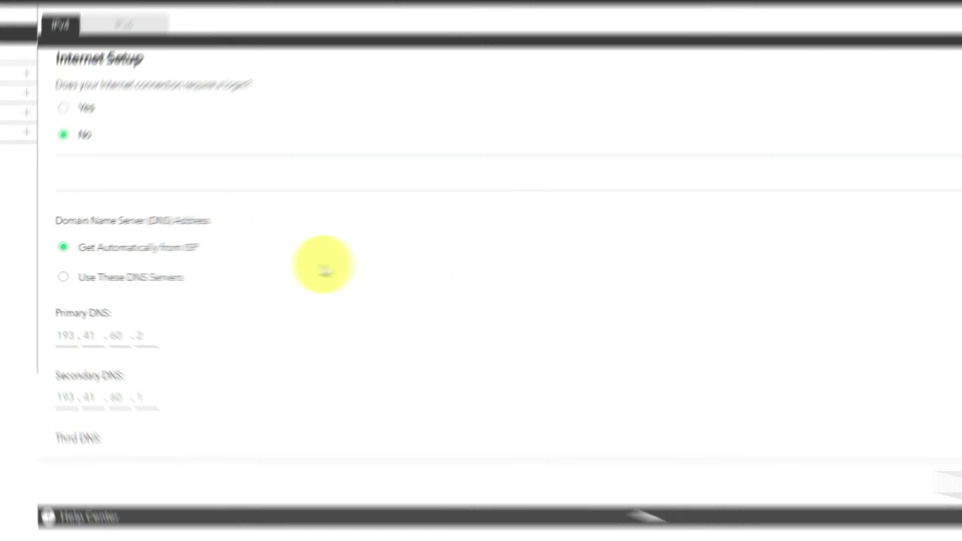
pyautogui.scroll(-1, 236, 264)
pyautogui.scroll(-1, 239, 268)
pyautogui.scroll(-1, 239, 268)
pyautogui.scroll(-1, 239, 268)
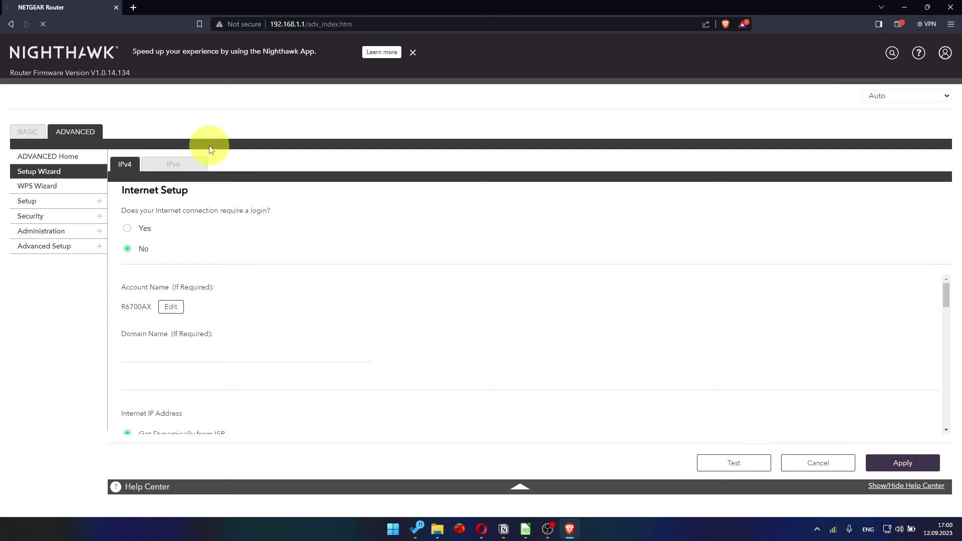
pyautogui.write('admin')
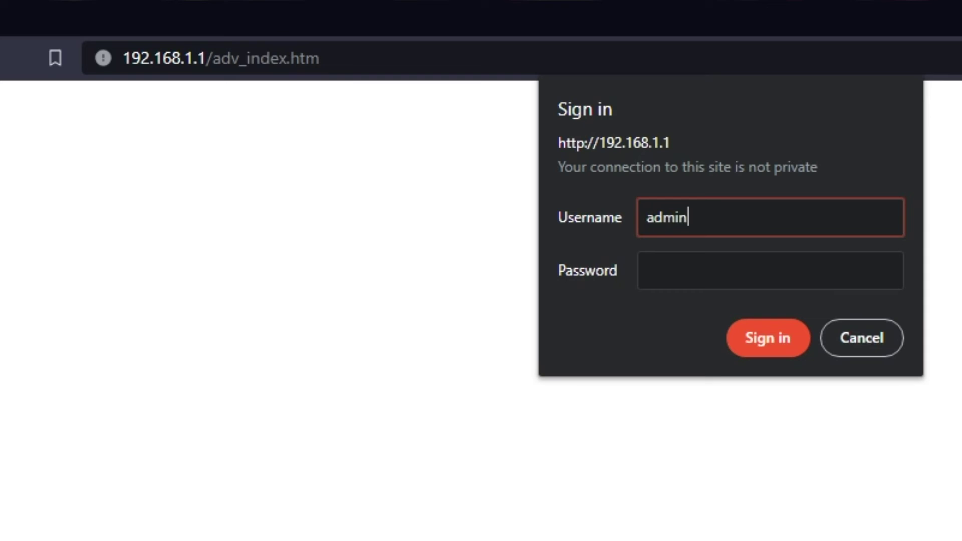
# Sign in to the router as admin to reach the Advanced Home dashboard.
pyautogui.press('Tab')
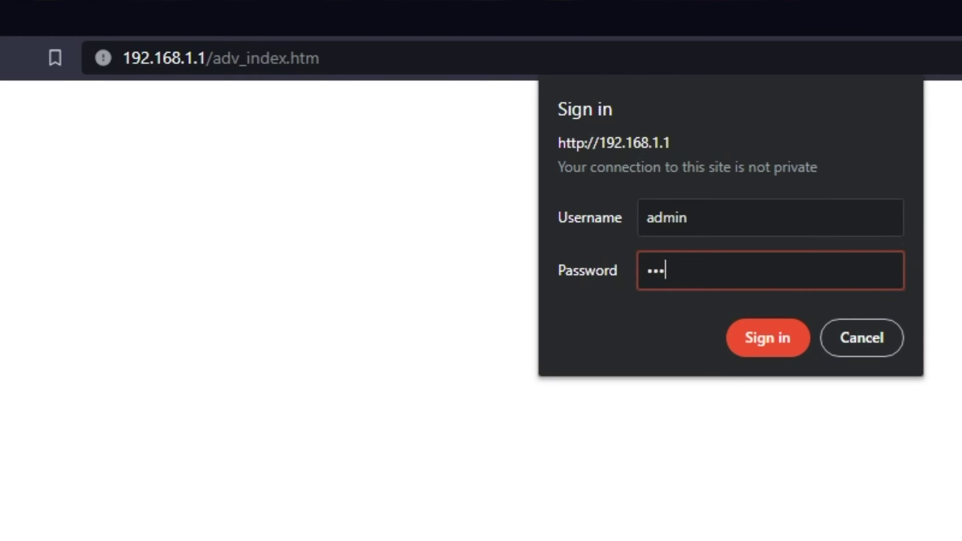
pyautogui.press('Return')
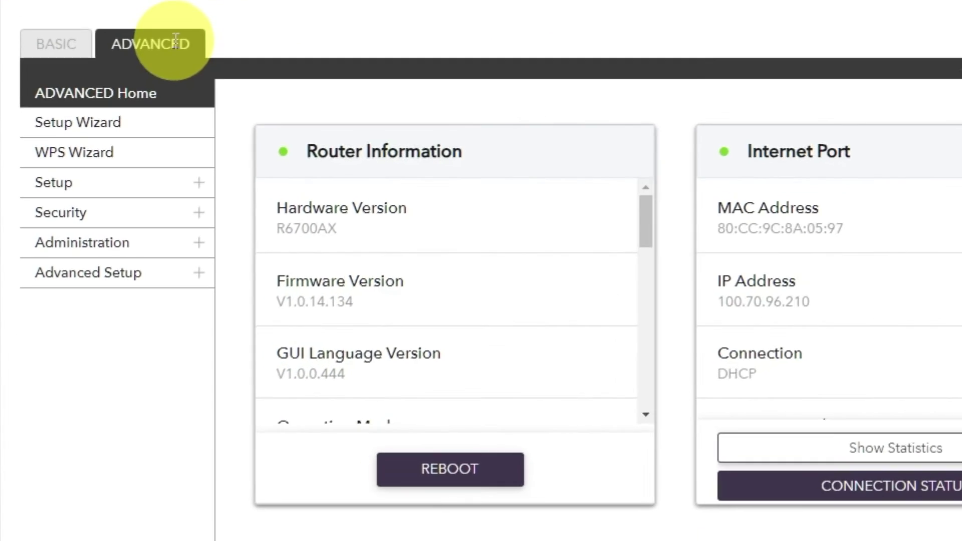
# Reboot the router from the Advanced Home dashboard and confirm with Yes.
pyautogui.click(124, 198)
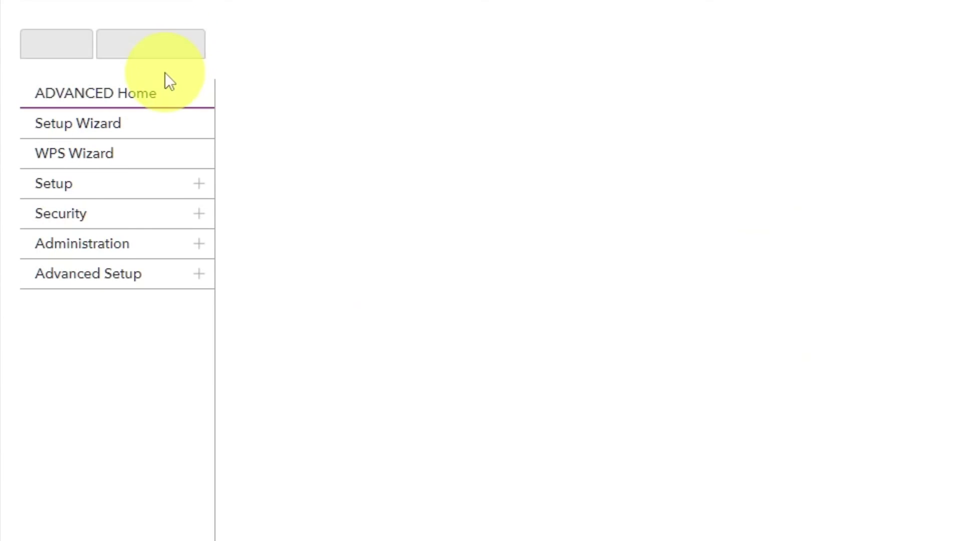
pyautogui.click(156, 106)
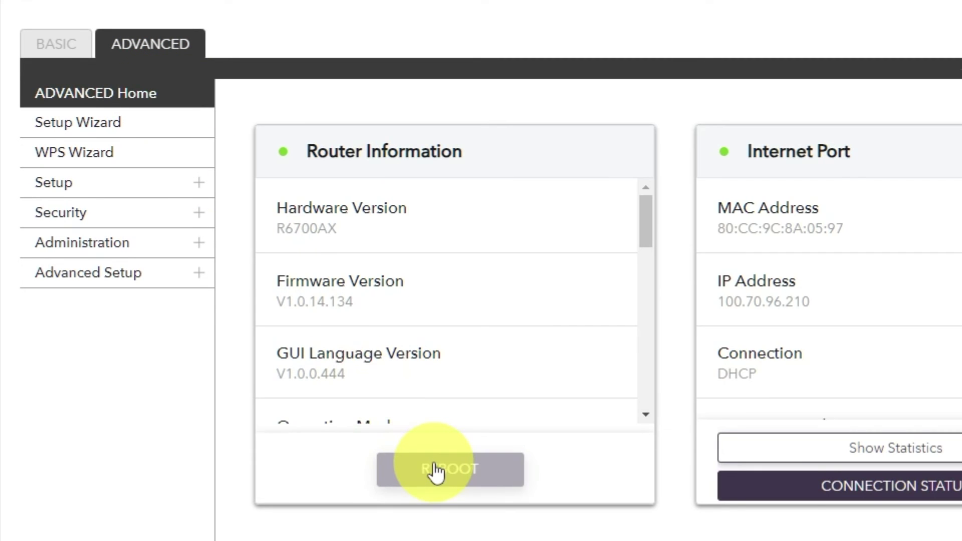
pyautogui.click(436, 473)
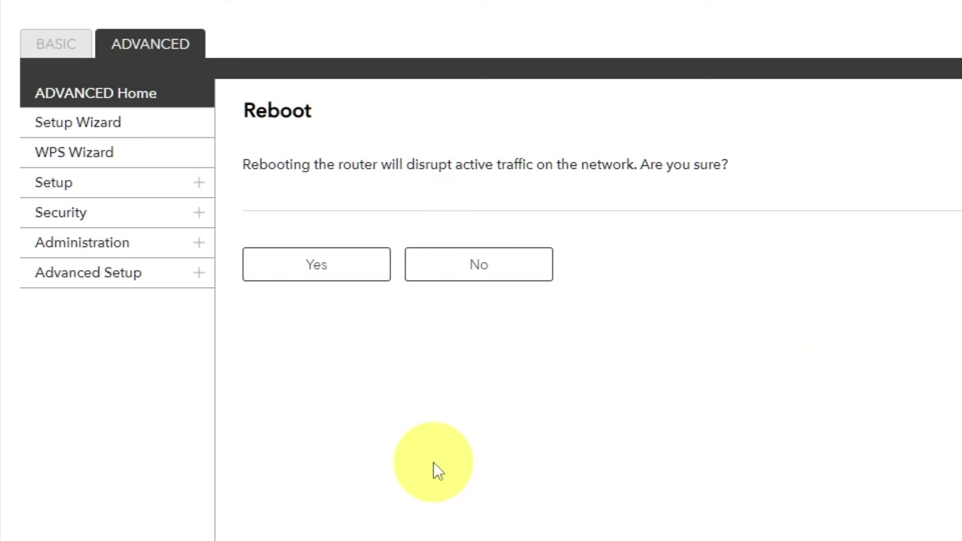
pyautogui.click(318, 273)
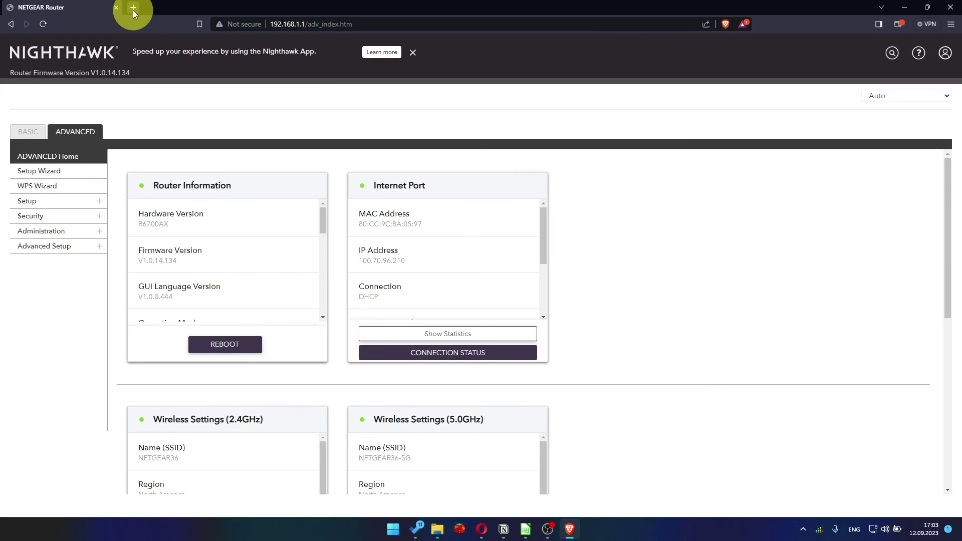
# In a new Brave tab, run the 'youtube - Google Search' suggestion to test connectivity.
pyautogui.click(128, 7)
pyautogui.click(292, 27)
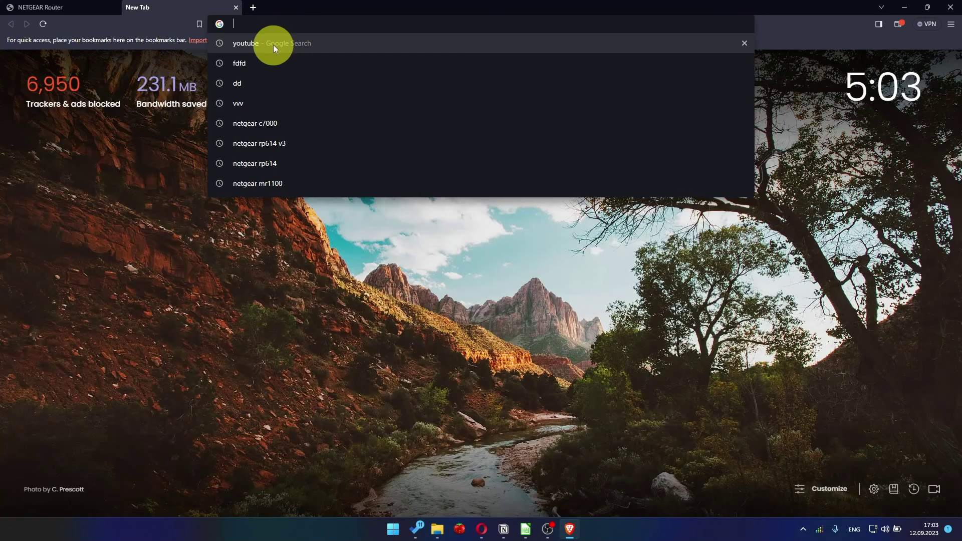
pyautogui.click(273, 44)
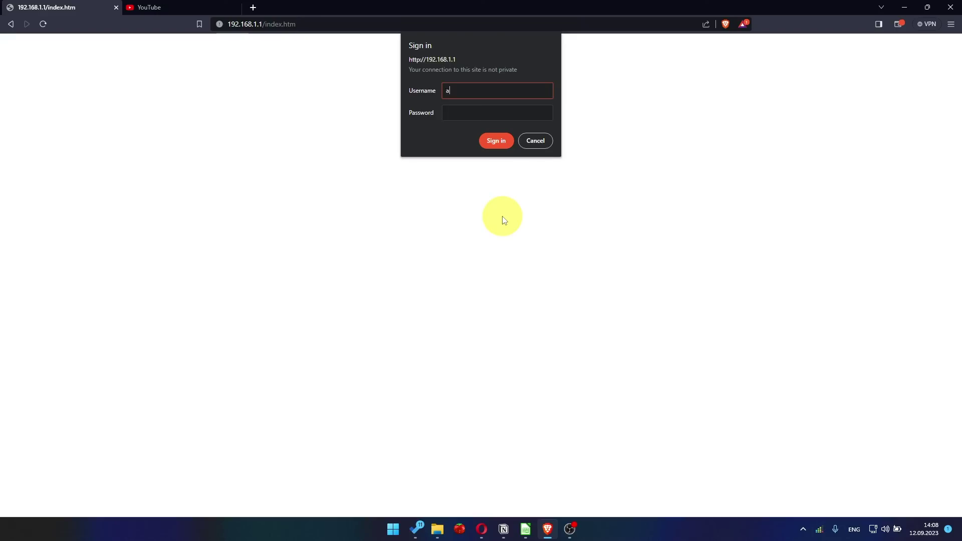
pyautogui.write('dmin')
# Log in to the router again and close the NETGEAR Armor promotion.
pyautogui.press('Tab')
pyautogui.write('assword')
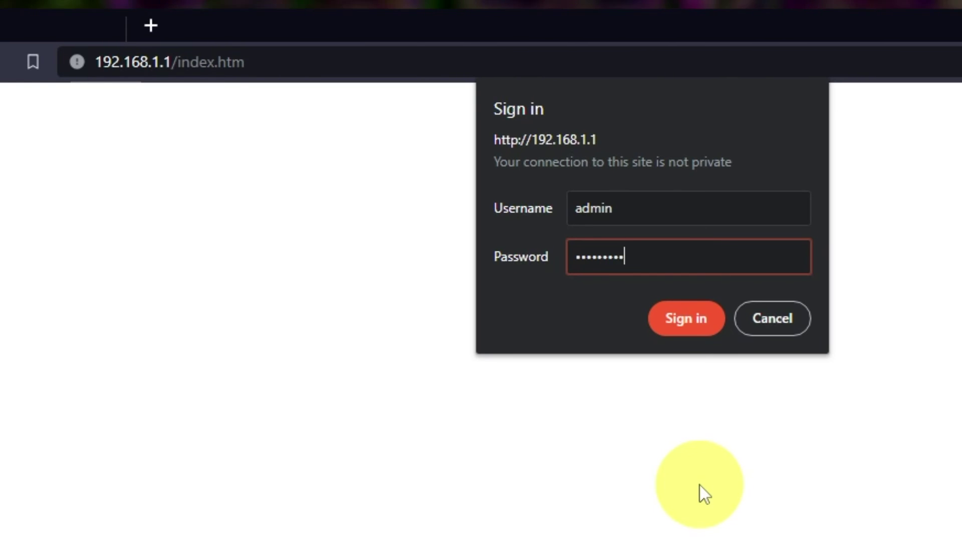
pyautogui.press('Return')
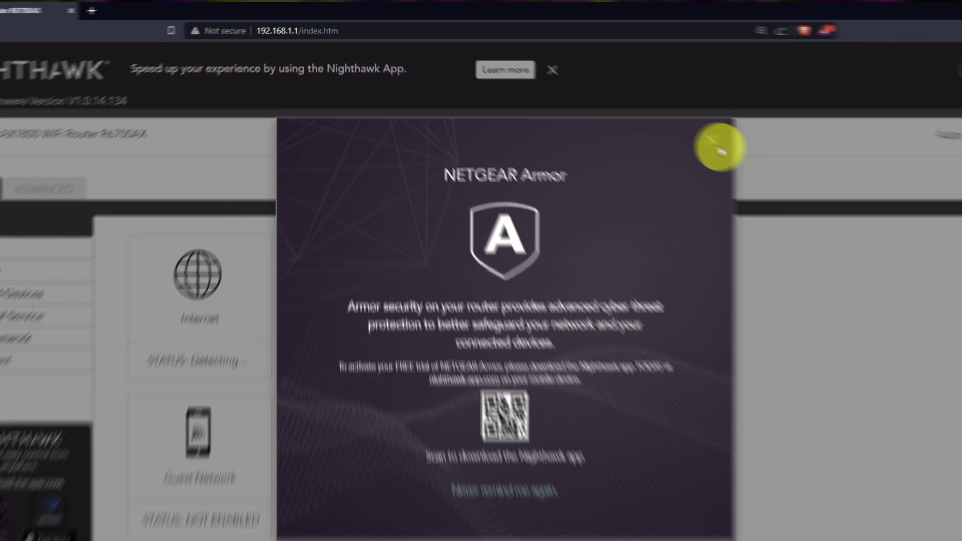
pyautogui.click(657, 118)
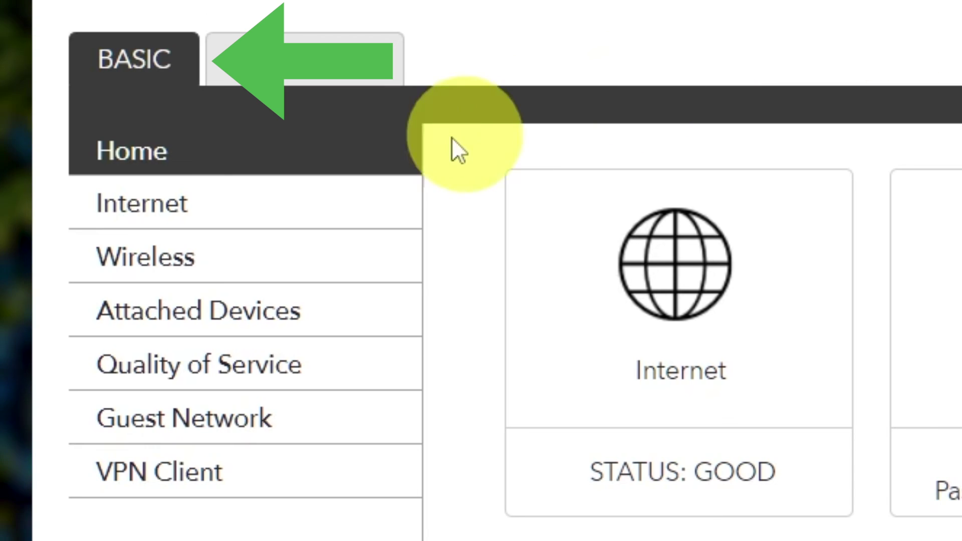
# In Basic Internet Setup, set Router MAC Address to Use Computer MAC Address and apply.
pyautogui.click(251, 213)
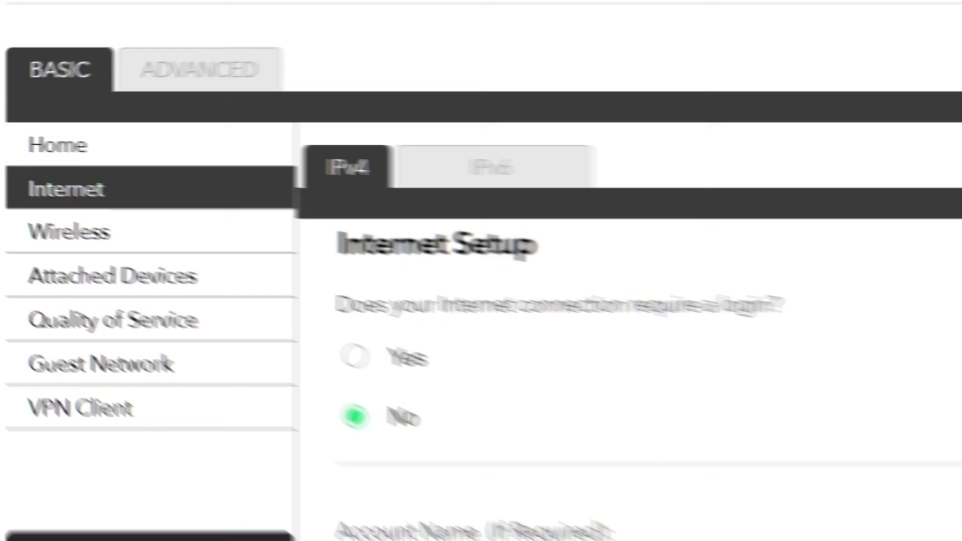
pyautogui.scroll(-3, 454, 313)
pyautogui.scroll(-3, 453, 314)
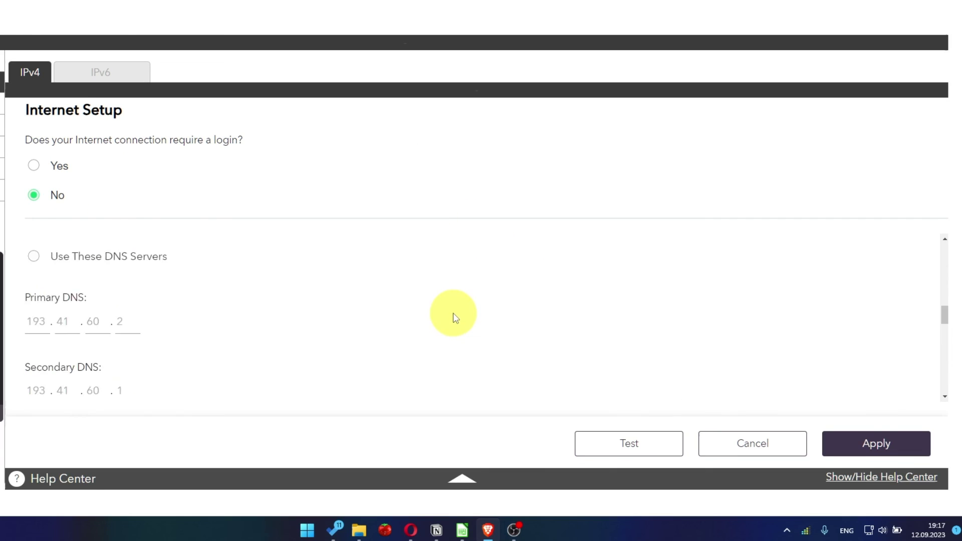
pyautogui.scroll(-3, 454, 313)
pyautogui.scroll(-2, 453, 315)
pyautogui.scroll(-2, 453, 315)
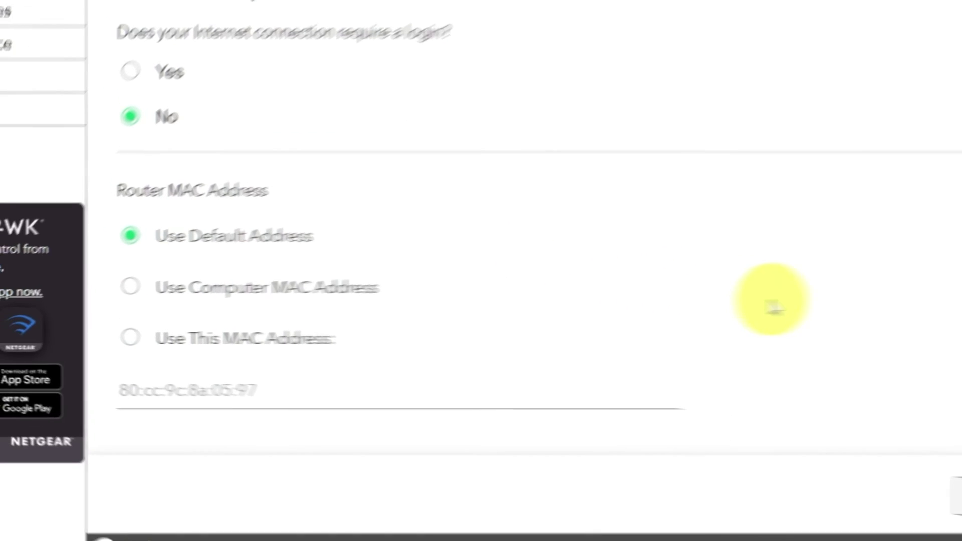
pyautogui.click(229, 268)
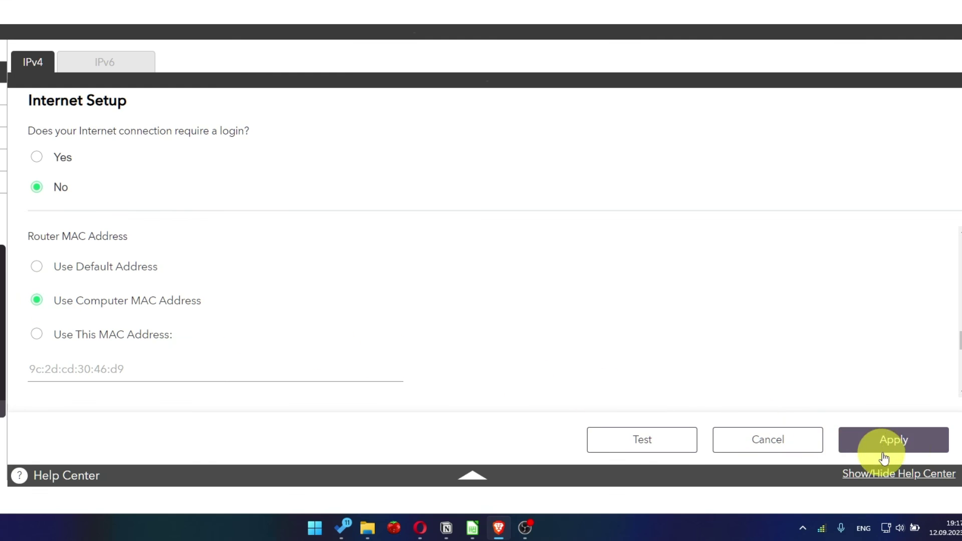
pyautogui.click(910, 444)
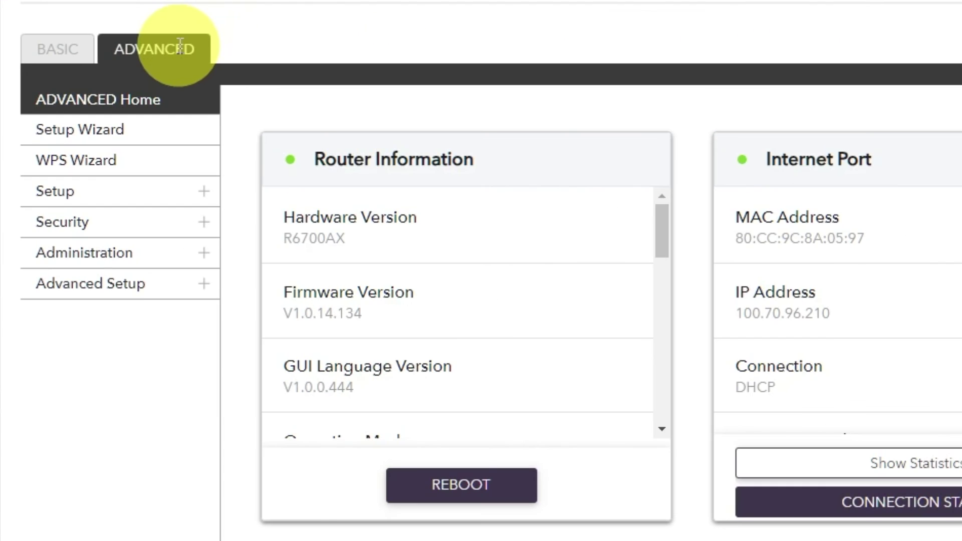
# Reboot the router again from Advanced Home so the MAC clone takes effect.
pyautogui.click(180, 46)
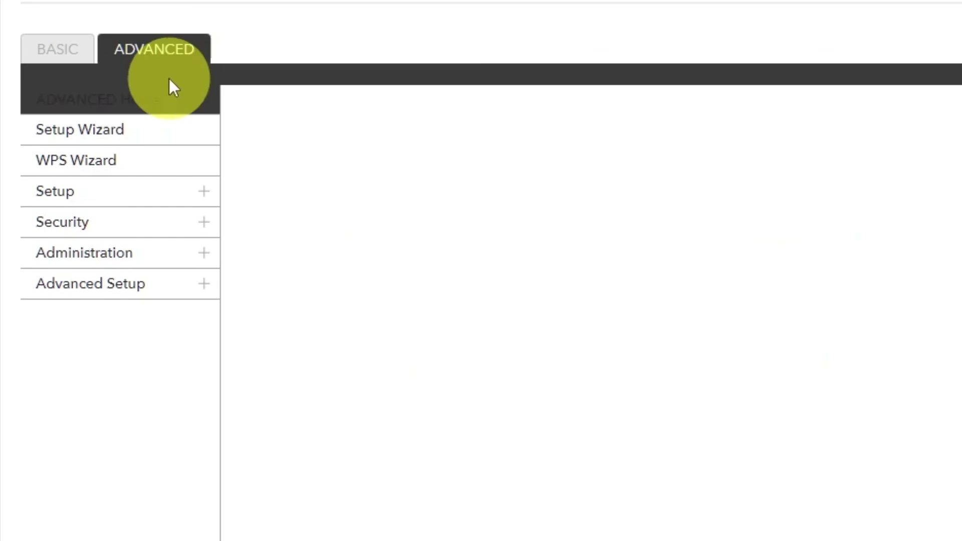
pyautogui.click(158, 109)
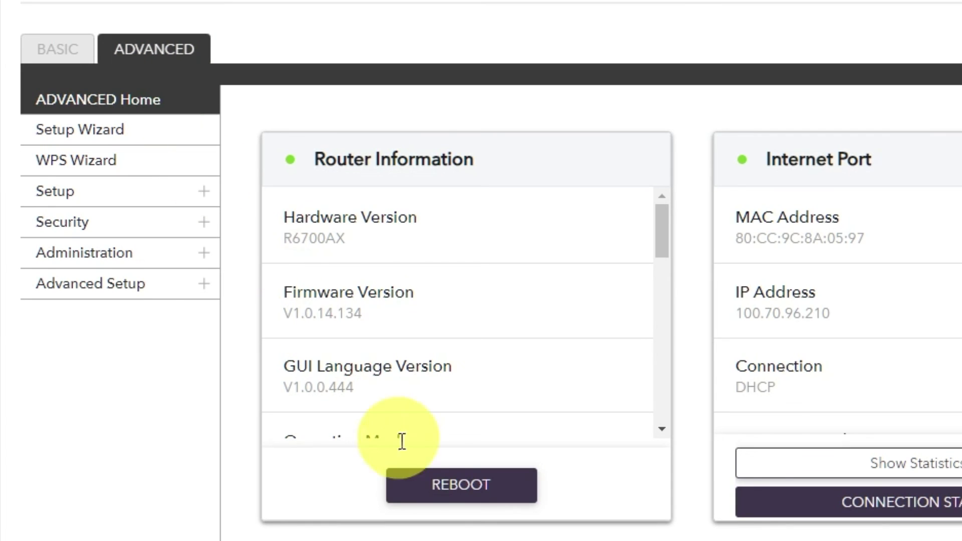
pyautogui.click(445, 481)
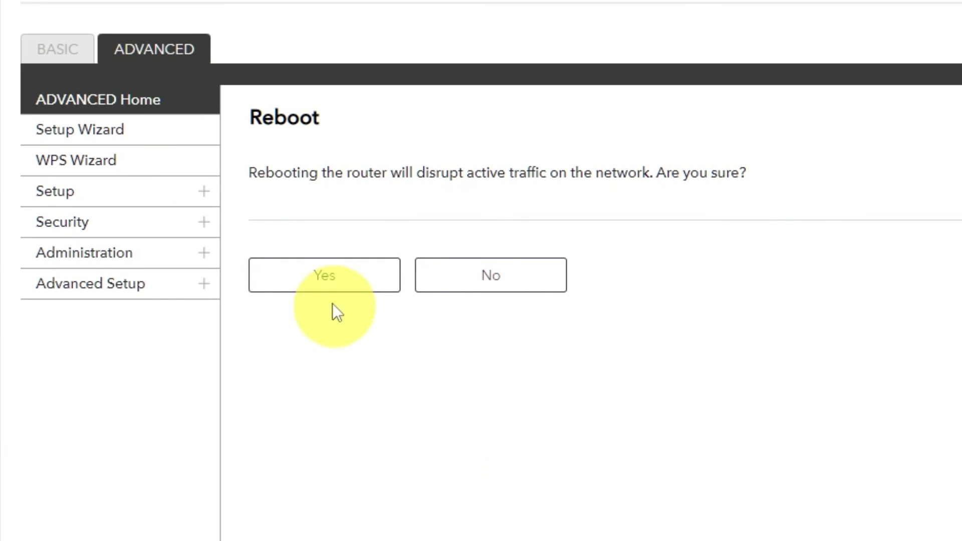
pyautogui.click(329, 283)
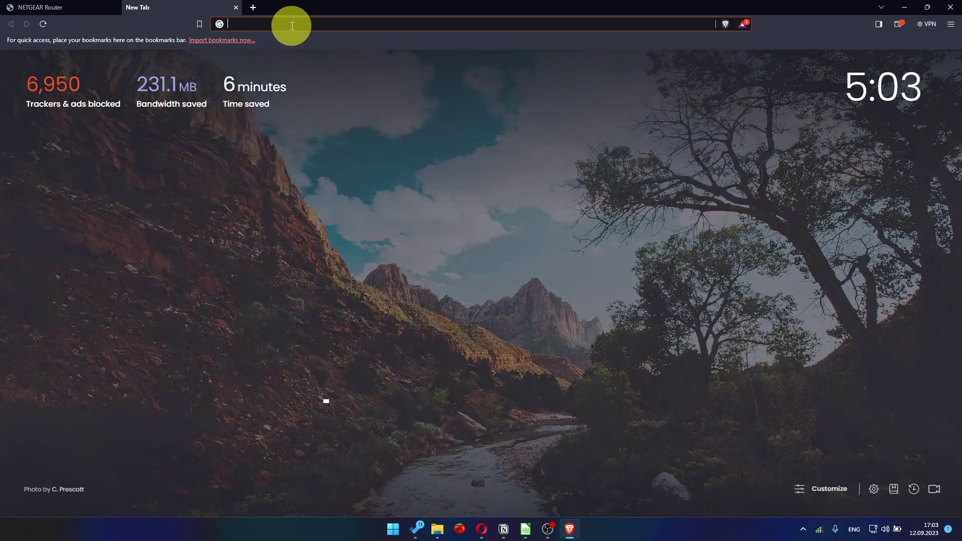
# Run the 'youtube - Google Search' suggestion and get real results, confirming internet works.
pyautogui.click(292, 25)
pyautogui.click(272, 44)
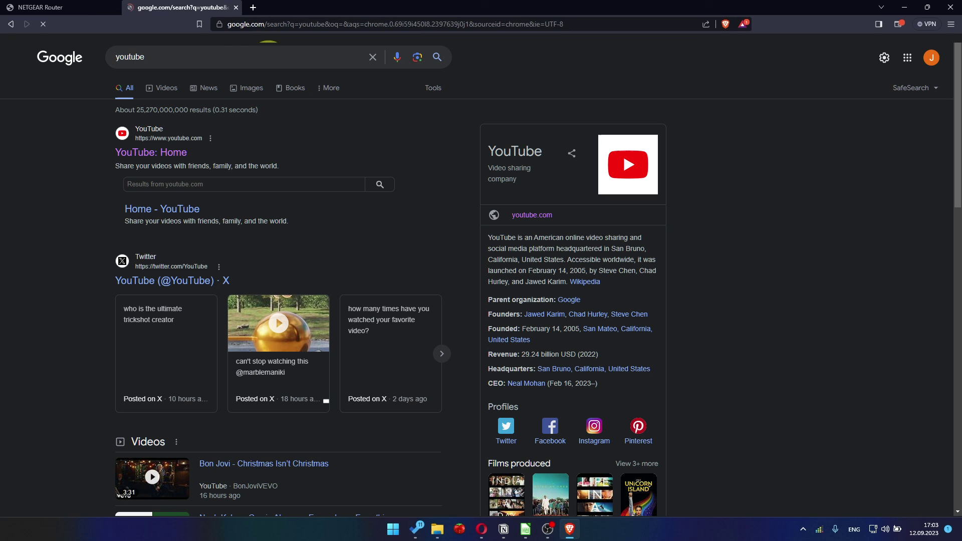